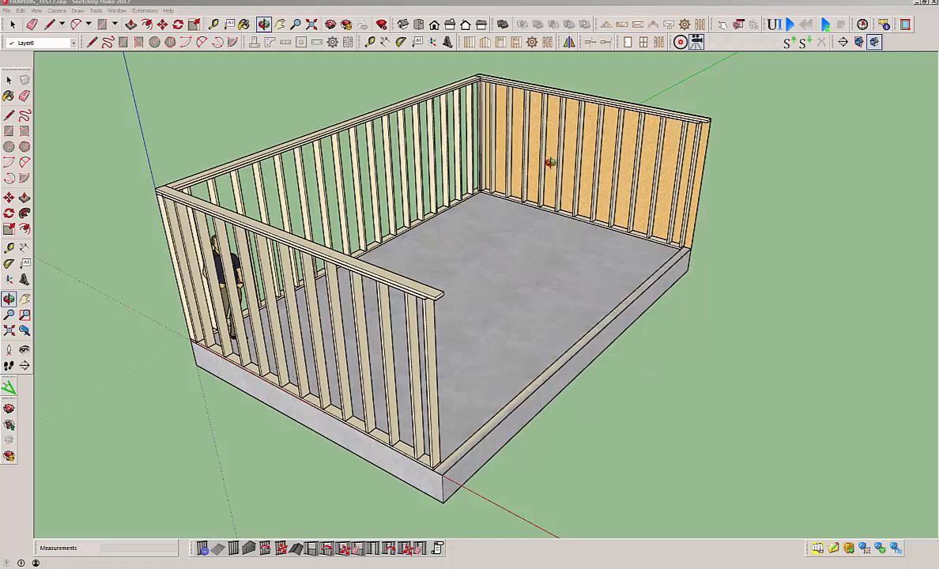
Step: Convert the flat 2D wall along the open long side of the slab to its 3D representation
left_click(11, 25)
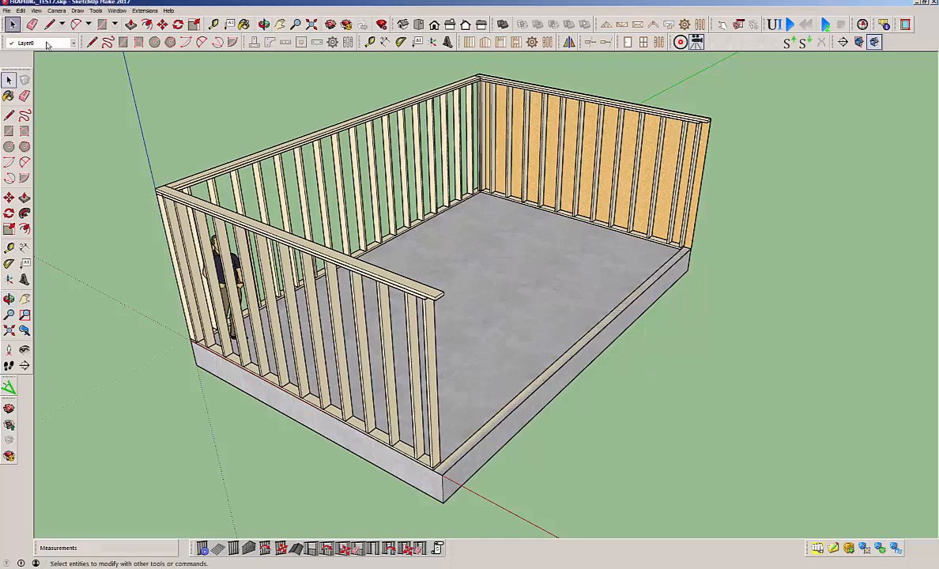
right_click(596, 335)
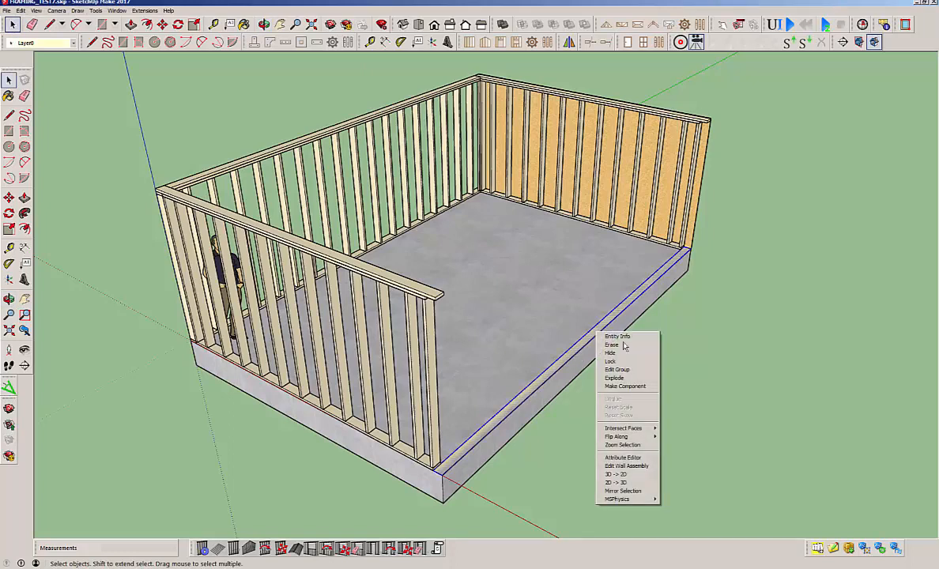
left_click(623, 483)
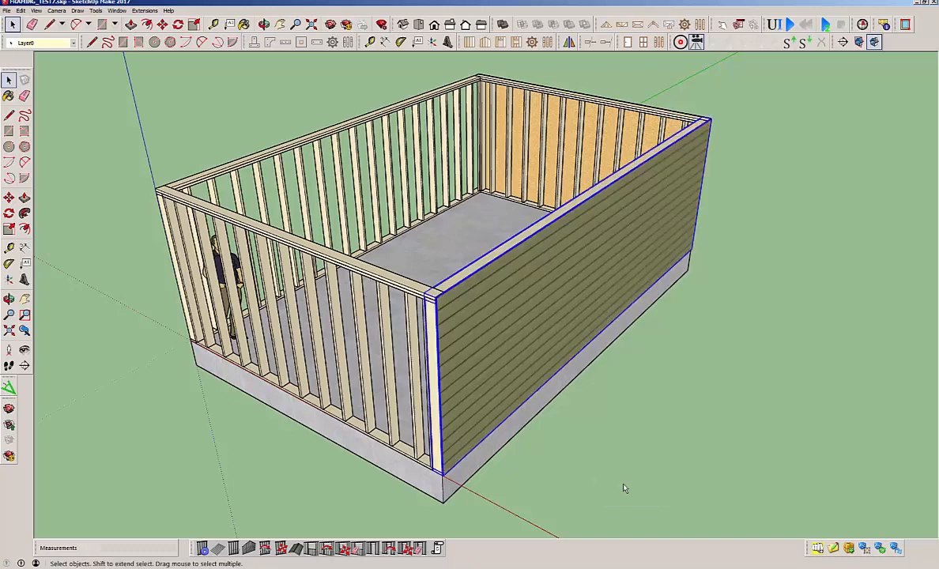
Step: Convert the long siding-covered wall back to its 2D representation
left_click(664, 405)
right_click(591, 270)
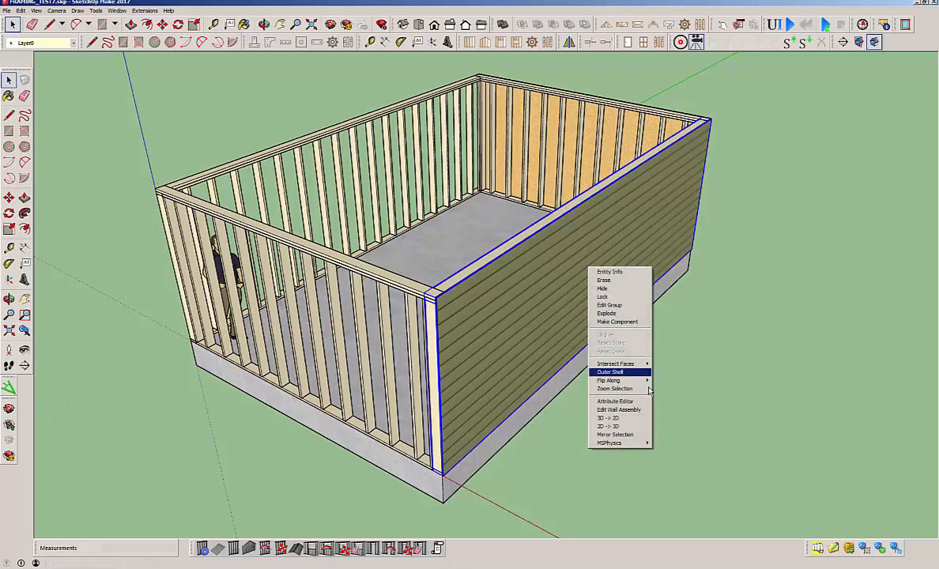
left_click(624, 419)
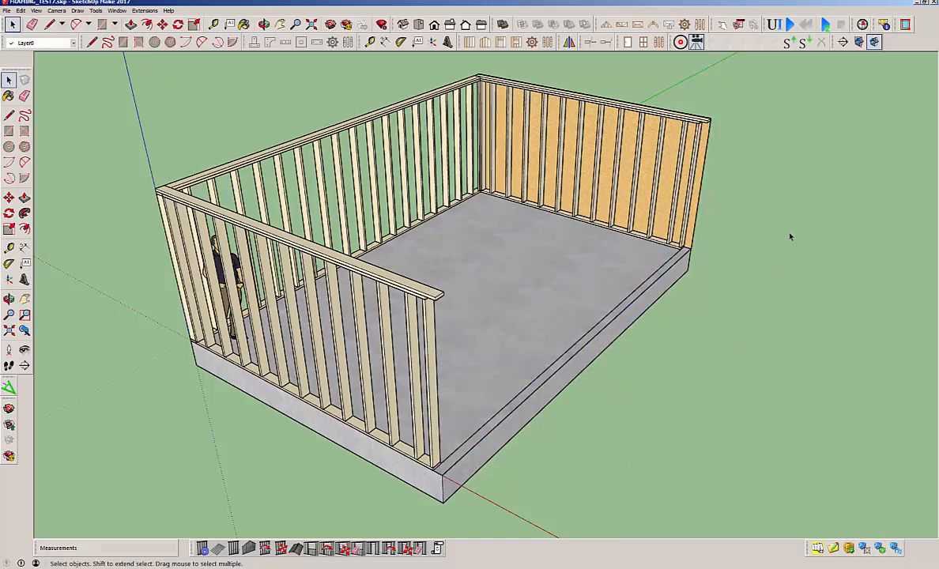
Step: Set up a rectangular window 3.0 ft wide and 3.0 ft high with a 6X6 header, one sill and sill trimmers
left_click(516, 43)
mouse_move(468, 175)
left_mouse_down()
mouse_move(741, 214)
mouse_move(687, 197)
left_mouse_up()
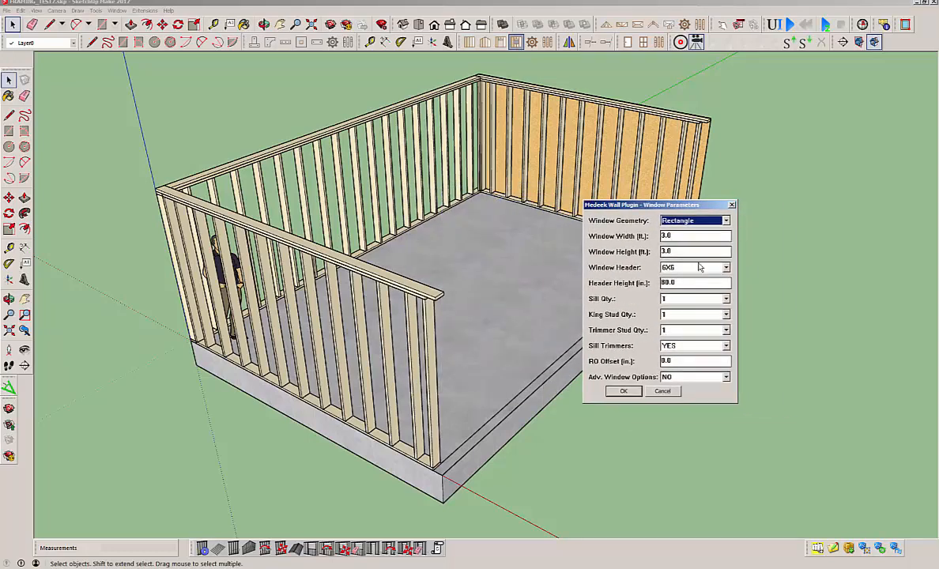
left_click(725, 222)
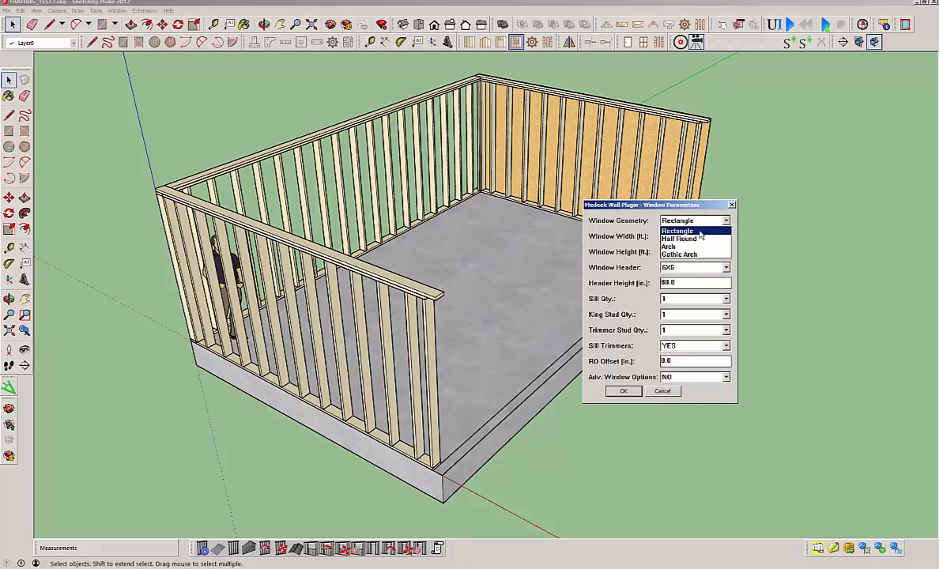
left_click(699, 231)
left_click_drag(713, 205, 733, 230)
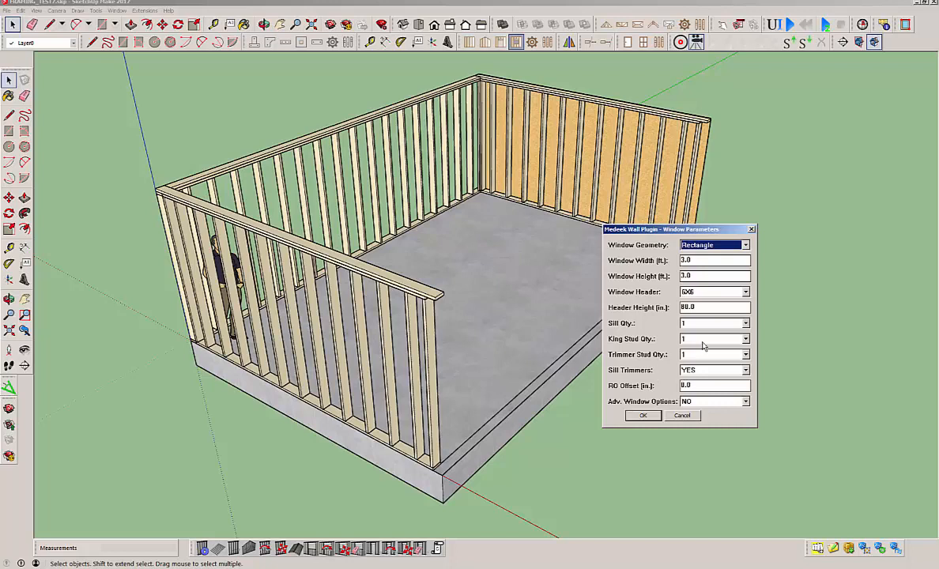
left_click(745, 293)
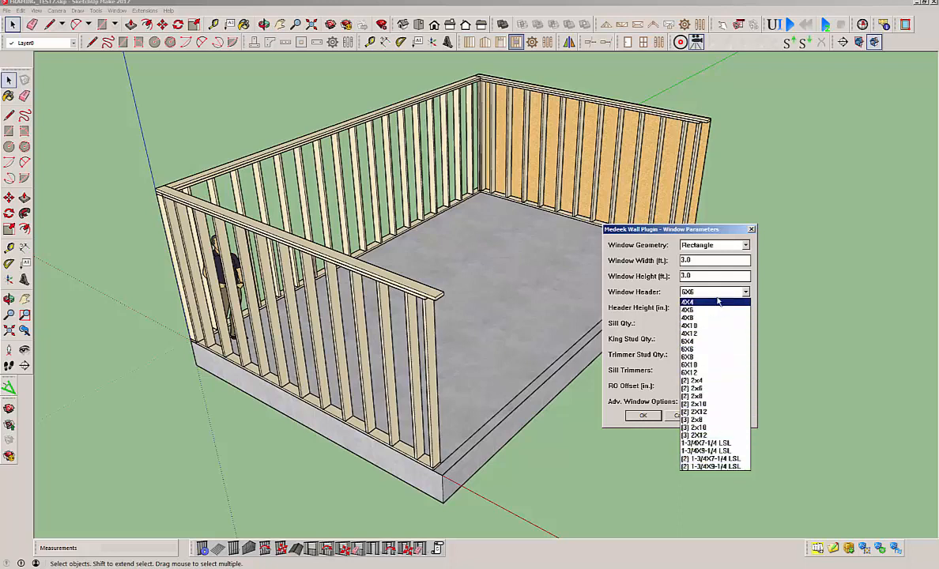
left_click(731, 229)
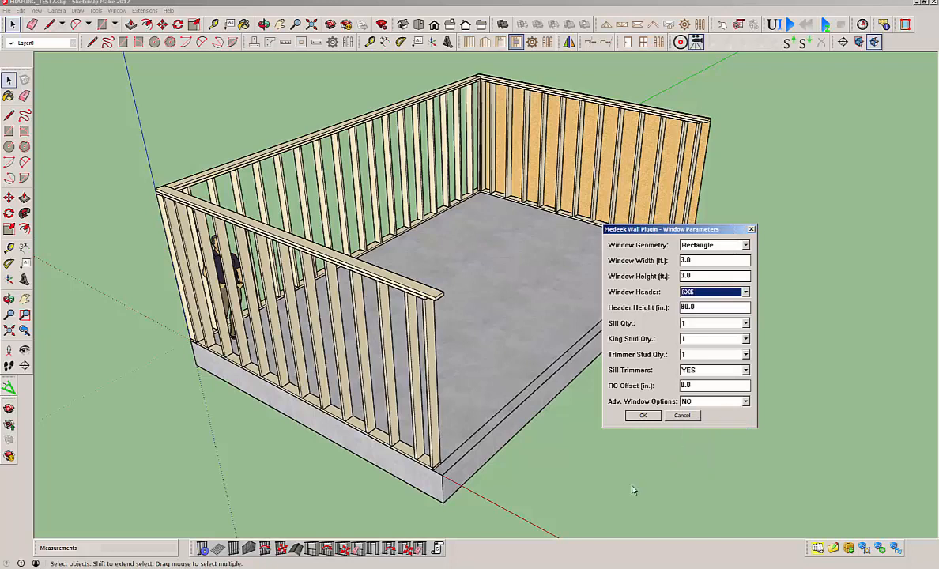
left_click(642, 417)
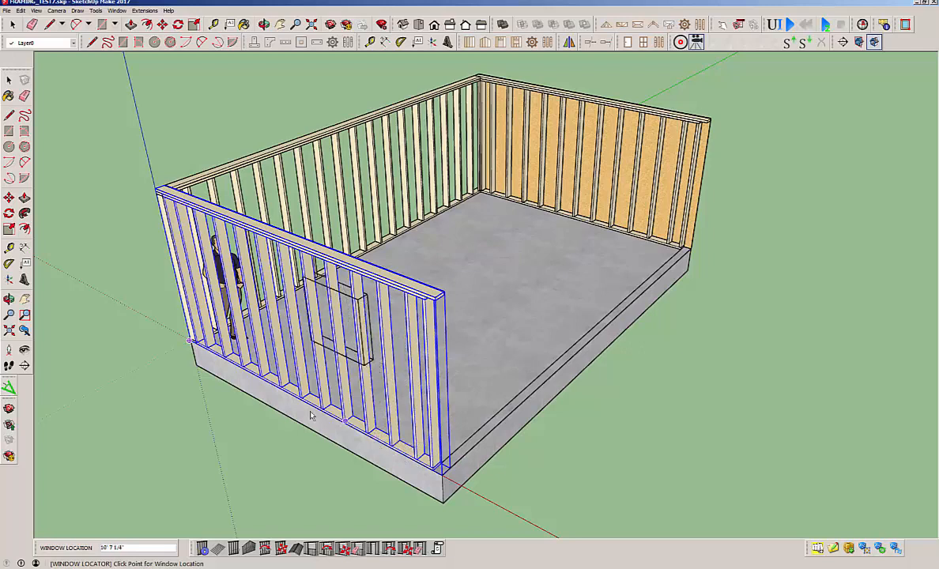
Step: Preview window locations along the bottom plate of the short stud wall, from the corner by the figure to the opposite end
middle_click_drag(378, 442, 605, 406)
scroll(604, 405, "up", 5)
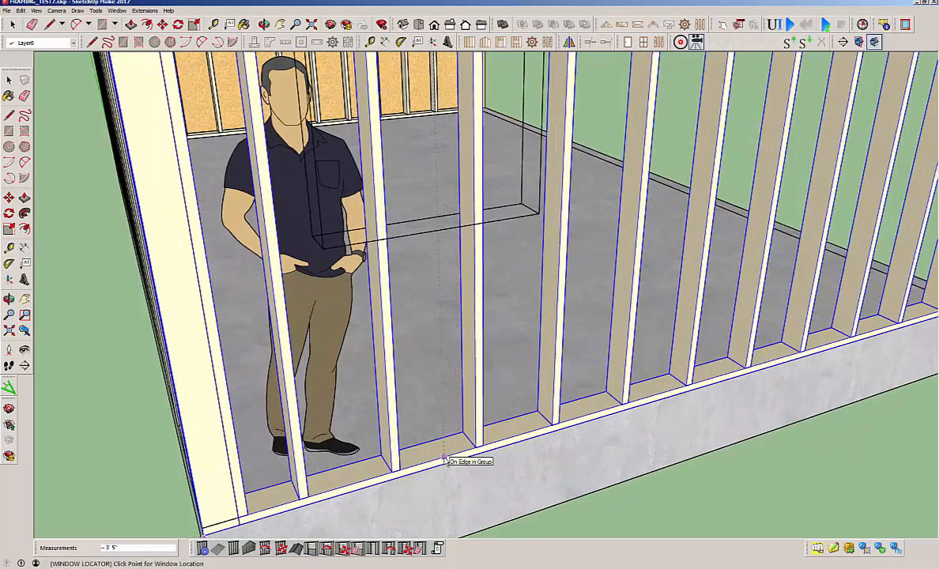
scroll(445, 461, "down", 5)
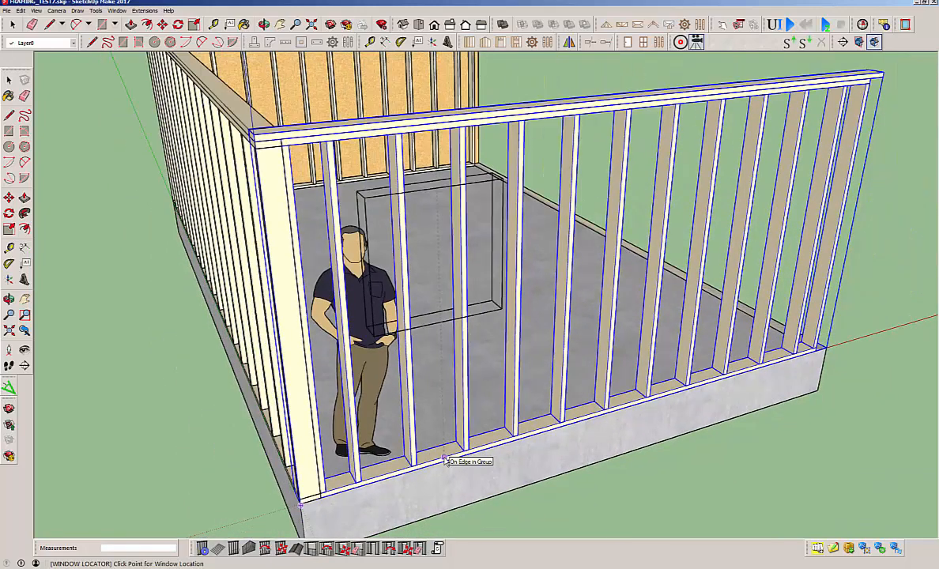
scroll(444, 461, "up", 2)
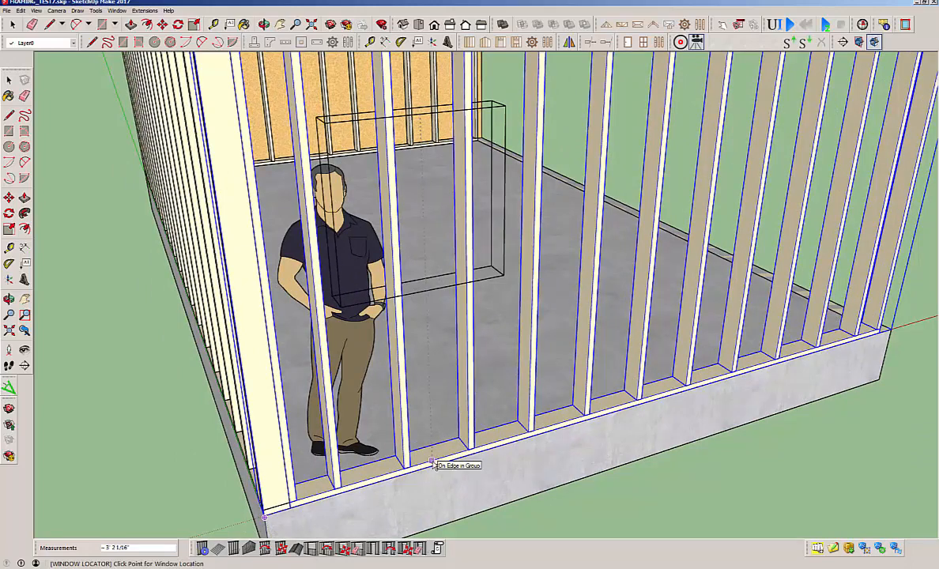
left_click(444, 464)
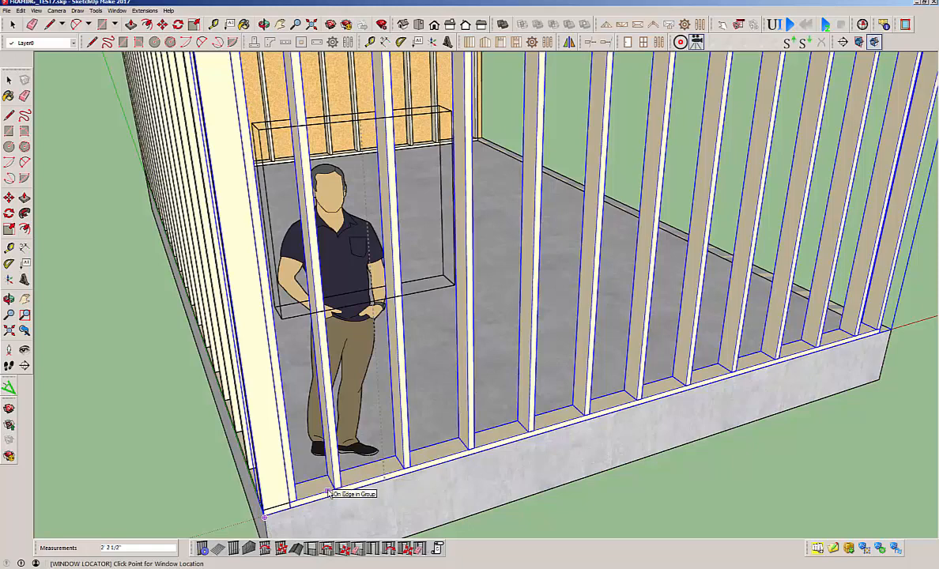
mouse_move(328, 494)
middle_mouse_down()
mouse_move(257, 490)
mouse_move(325, 491)
mouse_move(318, 495)
middle_mouse_up()
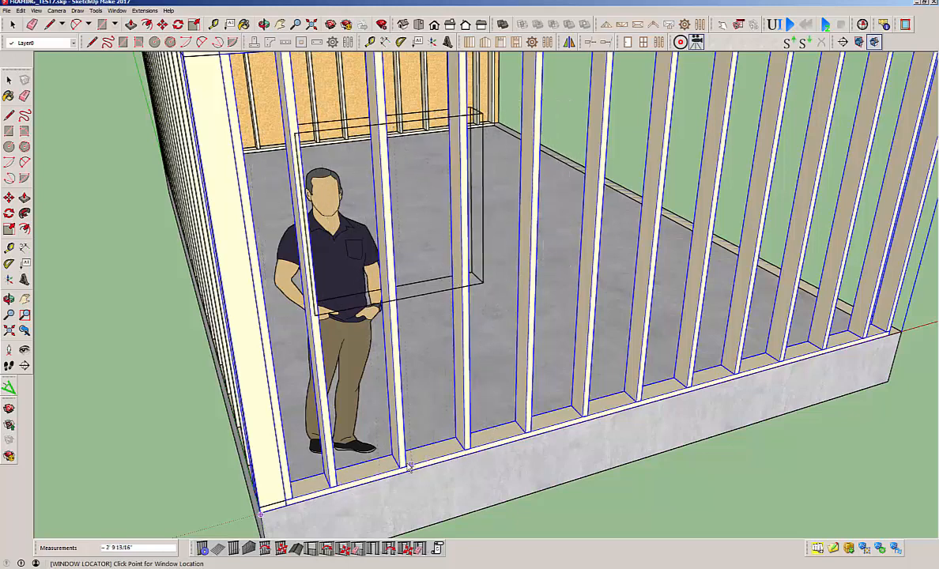
scroll(514, 442, "down", 4)
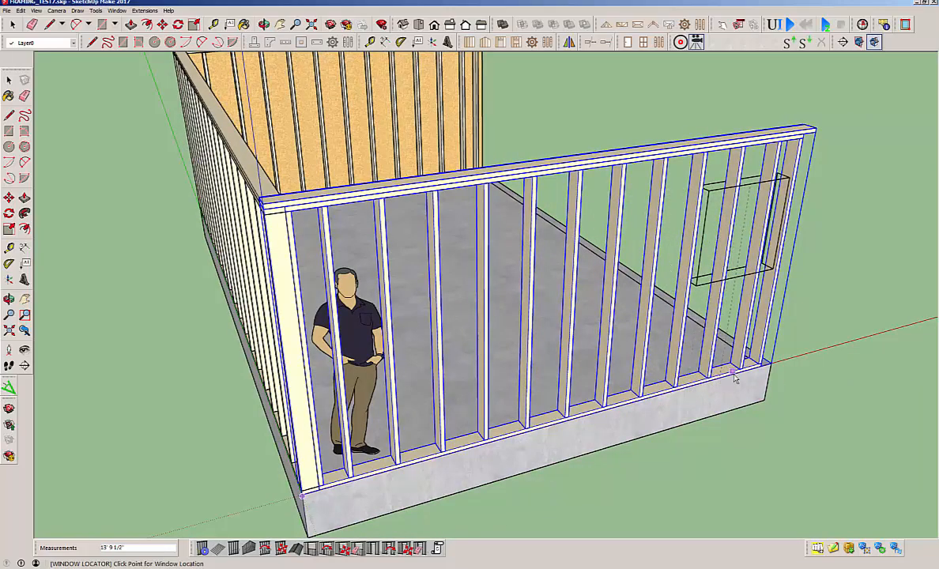
Step: Preview window locations on the long stud wall and on both faces of the short siding-covered wall
middle_click_drag(490, 427, 607, 345)
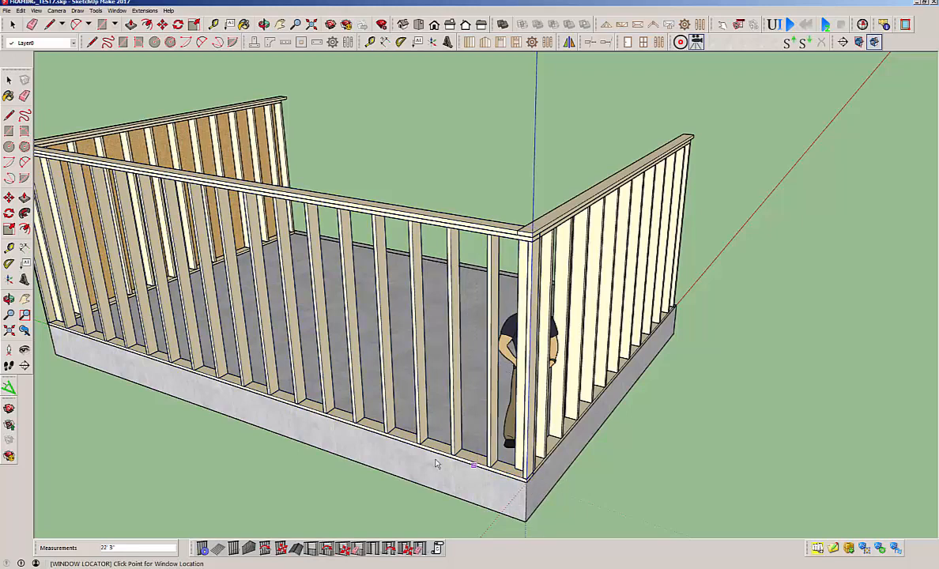
scroll(423, 442, "down", 3)
middle_click_drag(423, 443, 713, 412)
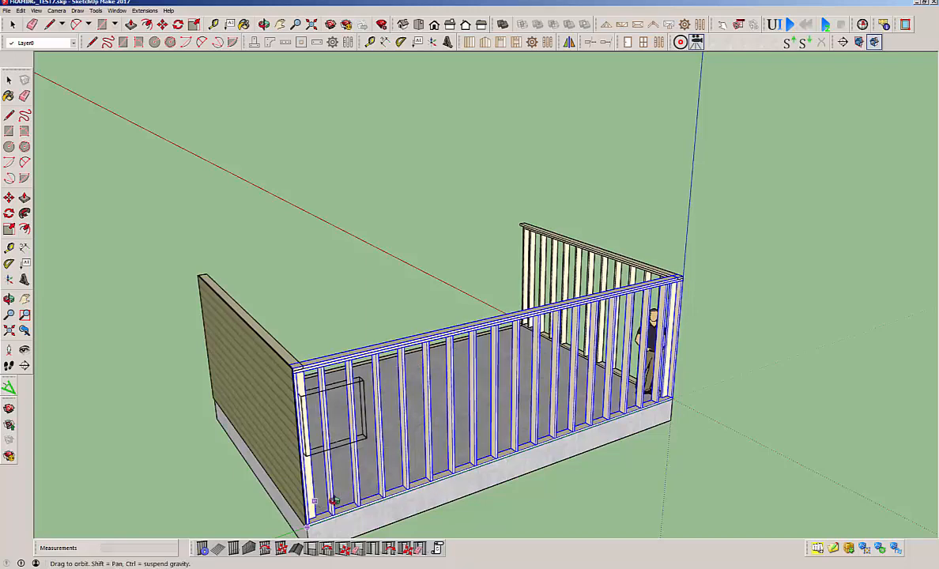
middle_click_drag(414, 493, 836, 486)
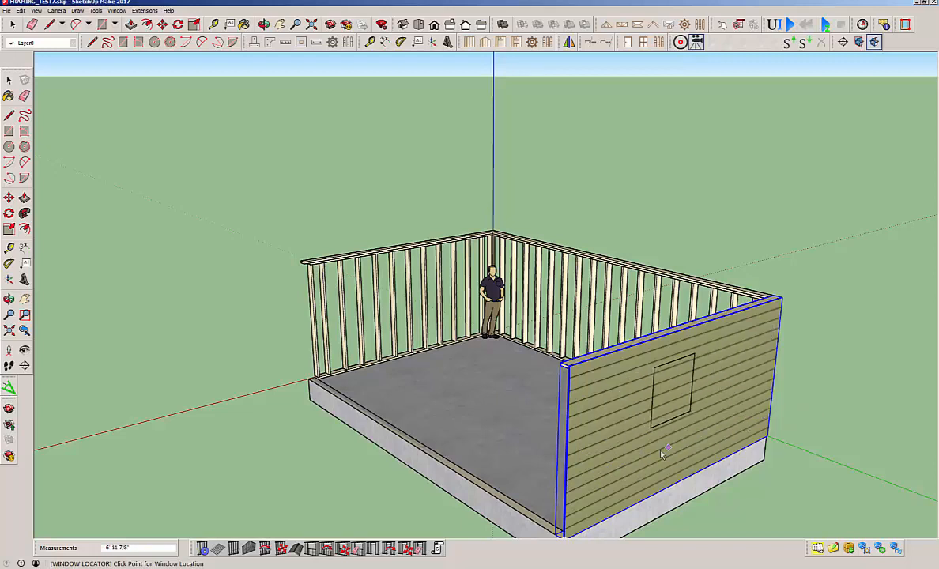
middle_click_drag(711, 429, 801, 482)
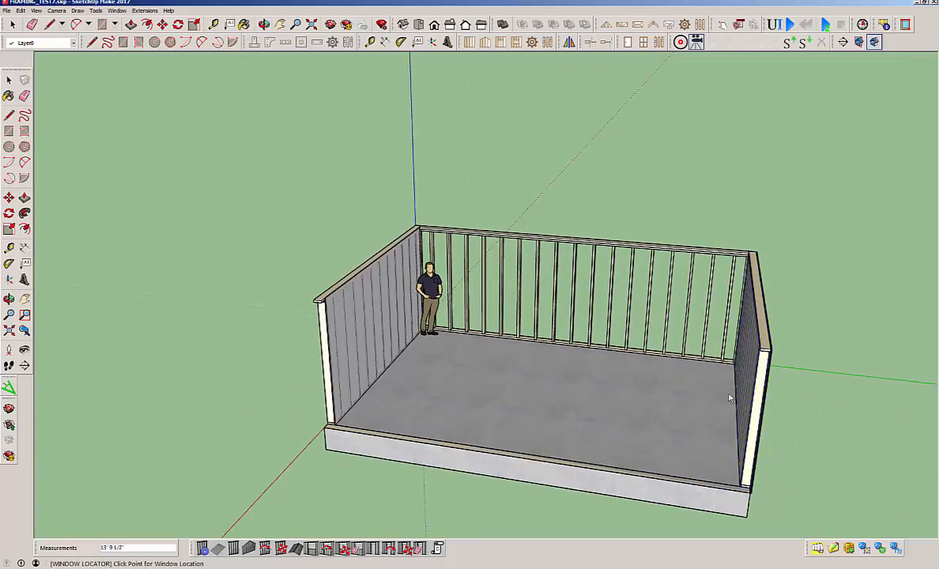
middle_click_drag(672, 388, 822, 415)
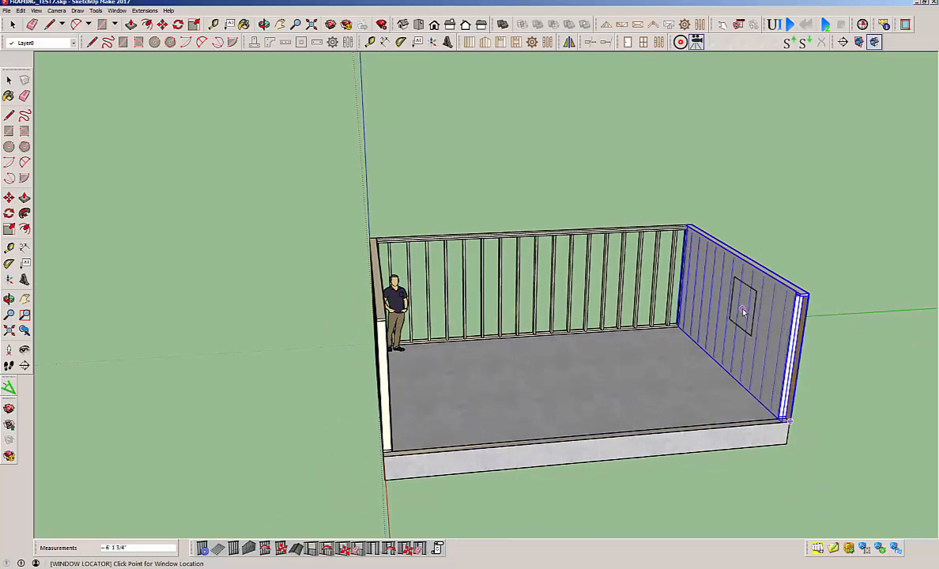
middle_click_drag(740, 307, 620, 356)
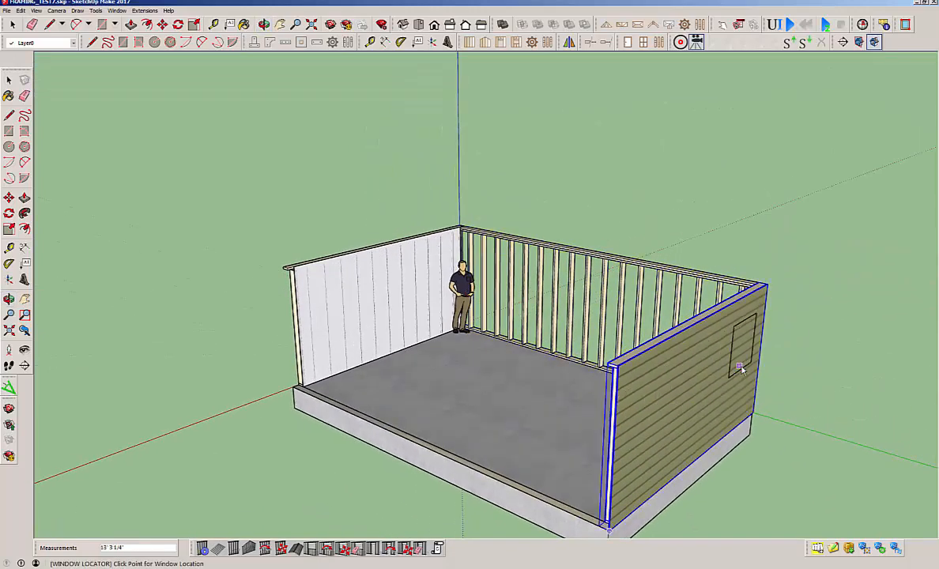
middle_click_drag(681, 395, 804, 380)
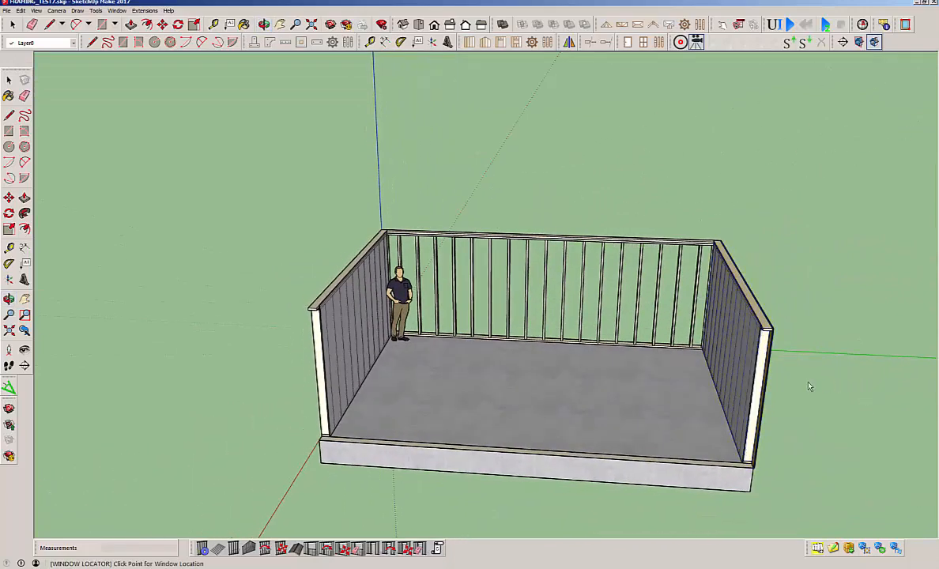
middle_click_drag(473, 355, 661, 375)
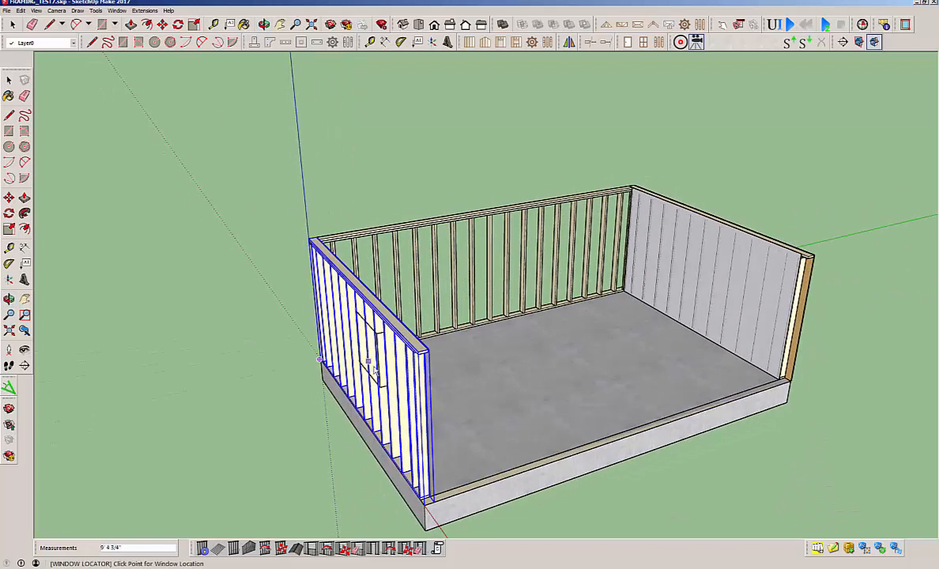
Step: Examine the window outline along the 2D wall on the slab's open side, near both of its ends
scroll(382, 378, "down", 1)
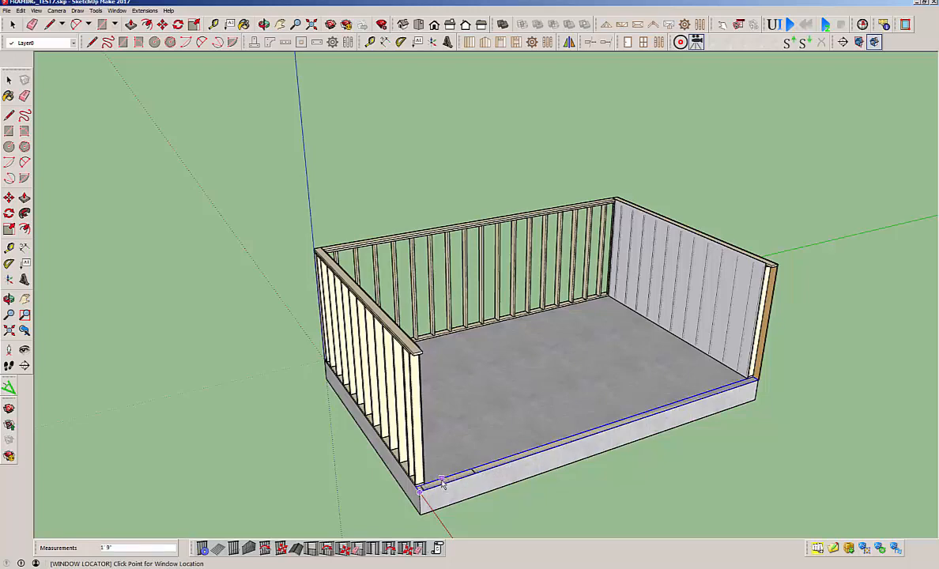
scroll(455, 484, "up", 5)
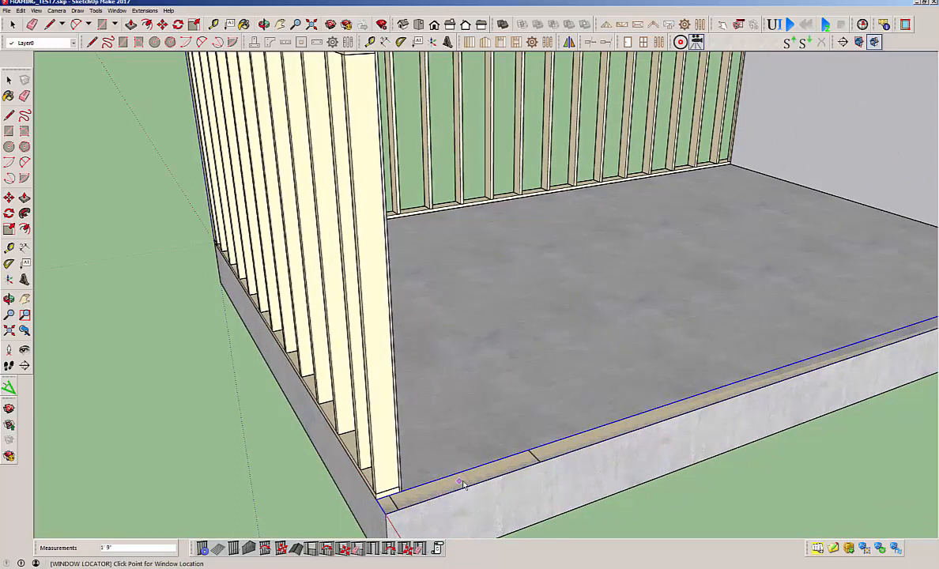
scroll(468, 478, "up", 1)
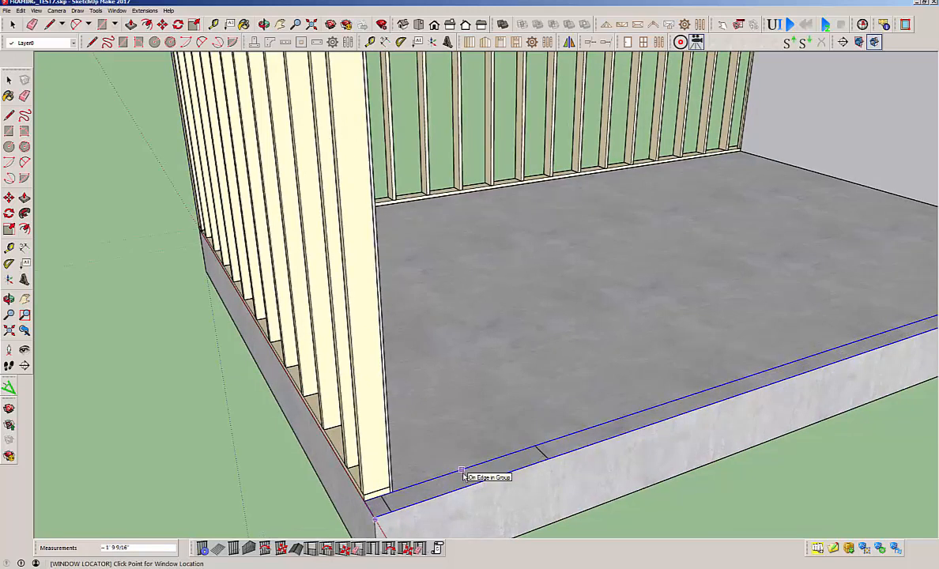
middle_click_drag(435, 456, 235, 428)
scroll(236, 428, "down", 2)
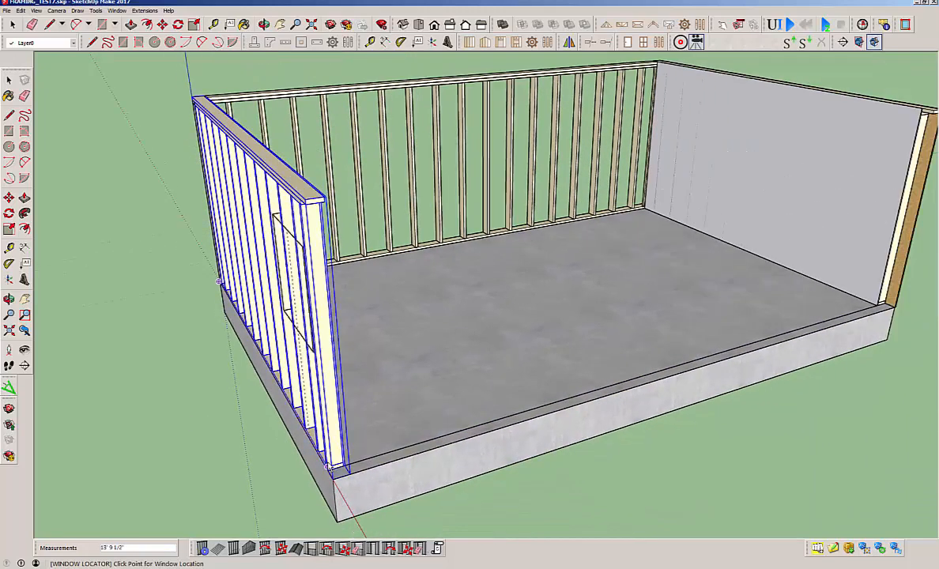
middle_click_drag(557, 352, 332, 395)
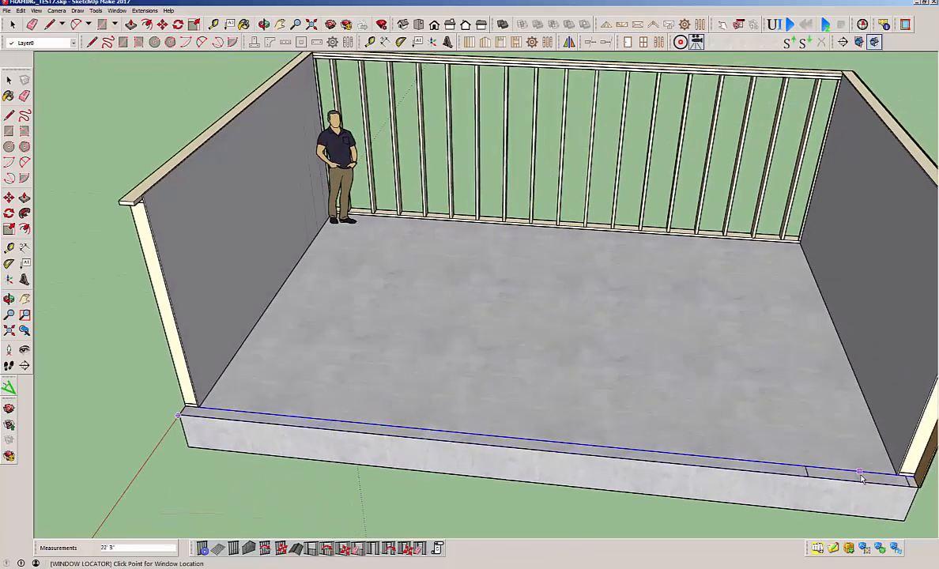
Step: Preview window locations on the outside of the siding-covered wall and toward the figure's end of the long stud wall
middle_click_drag(792, 486, 395, 341)
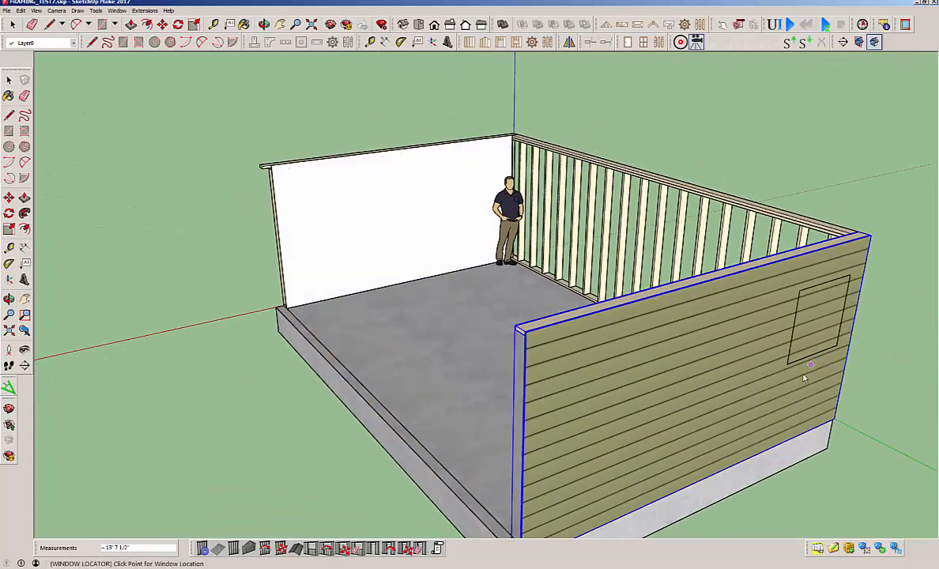
middle_click_drag(801, 378, 341, 389)
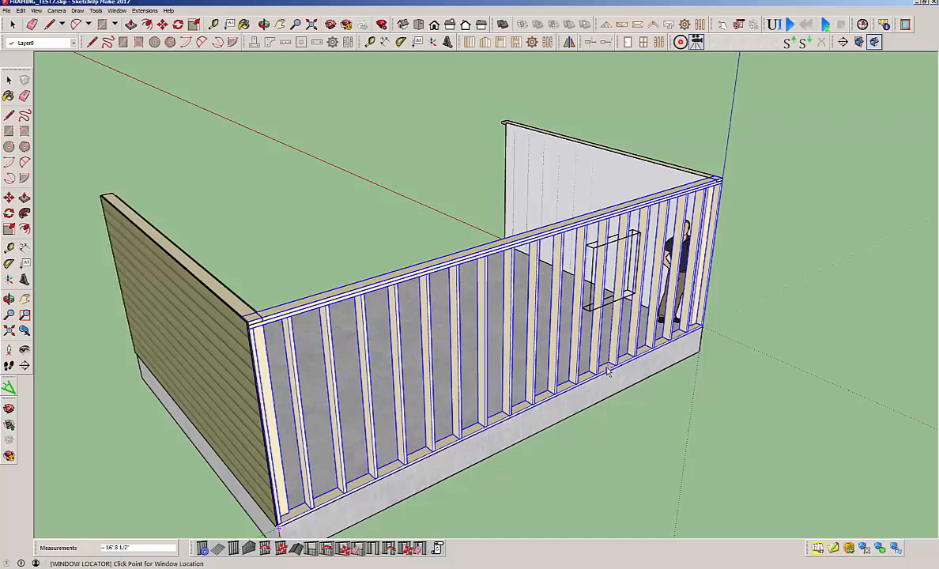
left_click(682, 335)
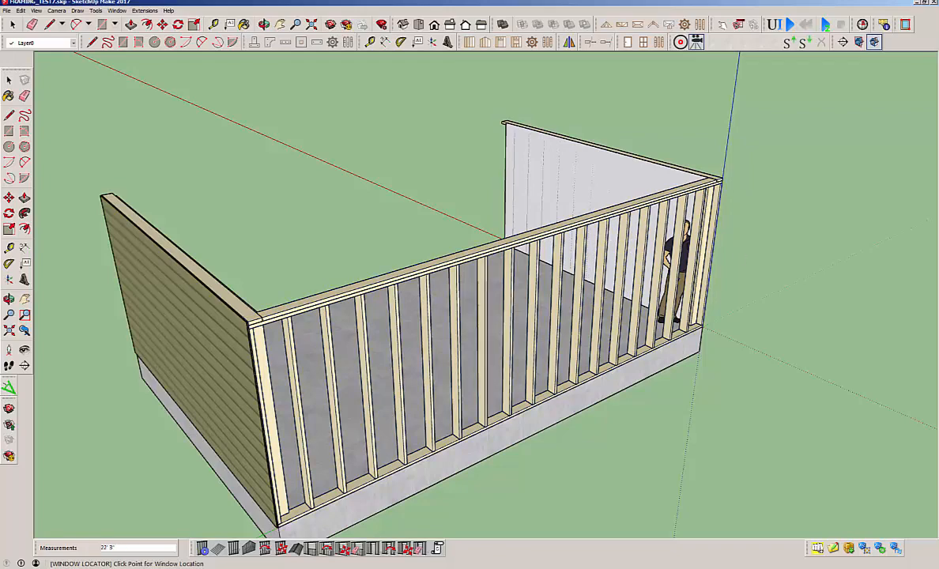